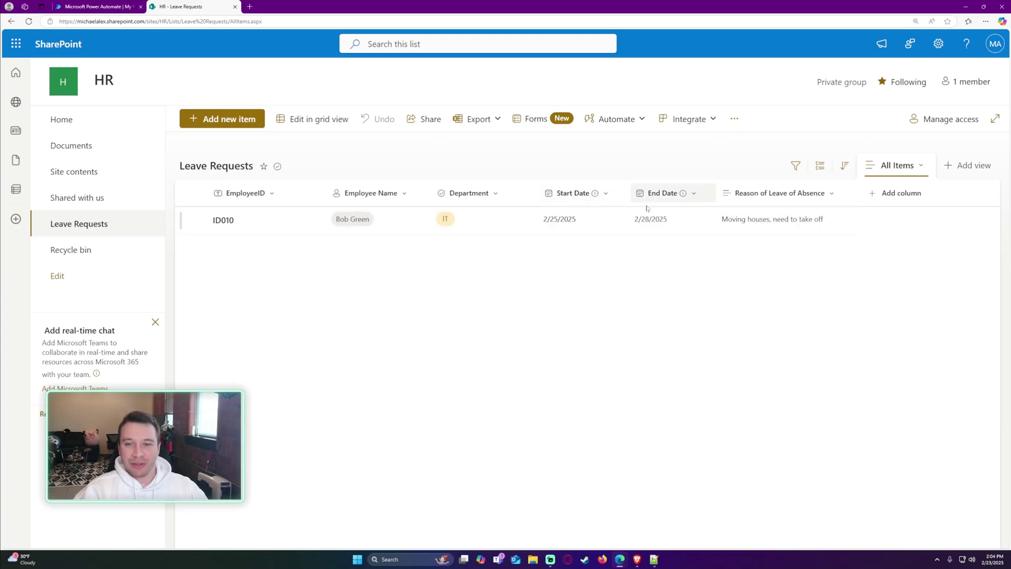
Step: Add a new leave request with Start Date 2/1/2025 and End Date 2/28/2025, and save it
{"action": "left_click", "coordinate": [244, 123]}
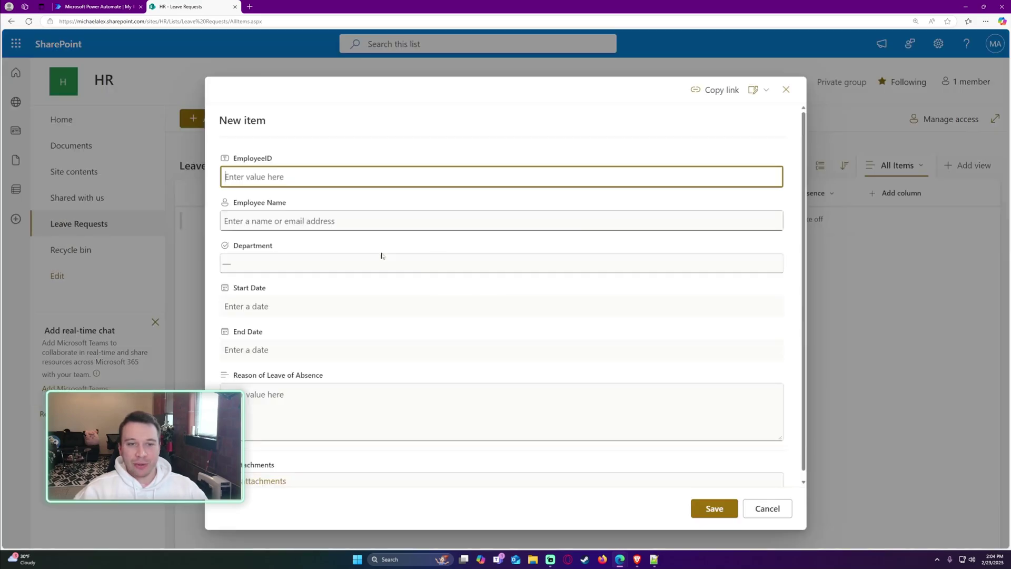
{"action": "left_click", "coordinate": [381, 262]}
{"action": "left_click", "coordinate": [296, 306]}
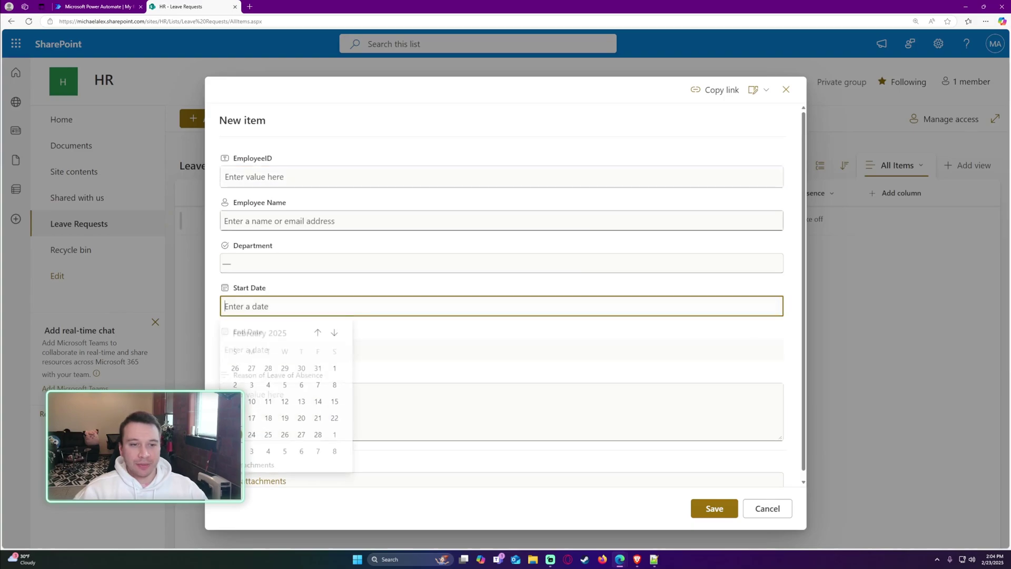
{"action": "left_click", "coordinate": [334, 370]}
{"action": "left_click", "coordinate": [334, 350]}
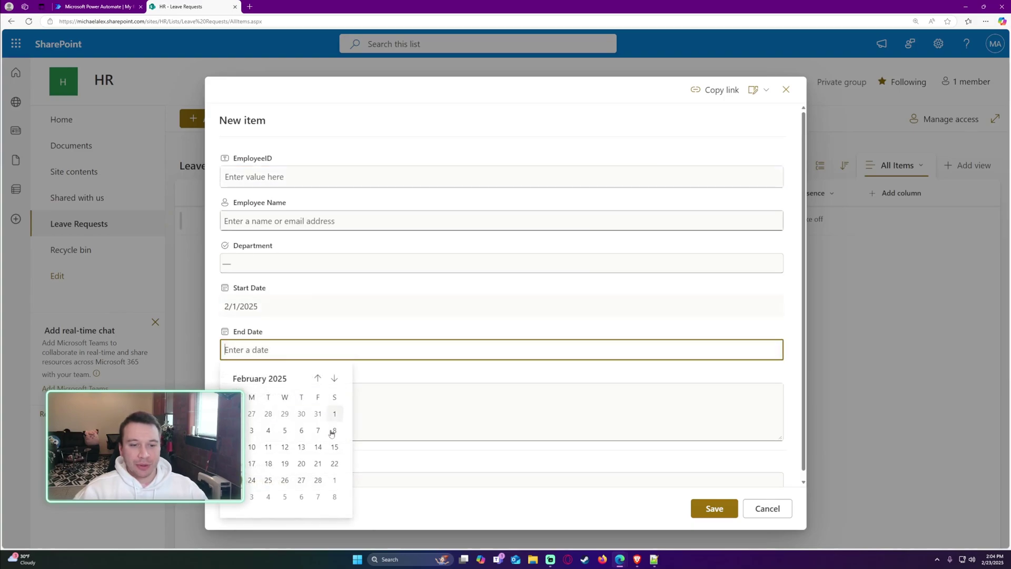
{"action": "left_click", "coordinate": [317, 480]}
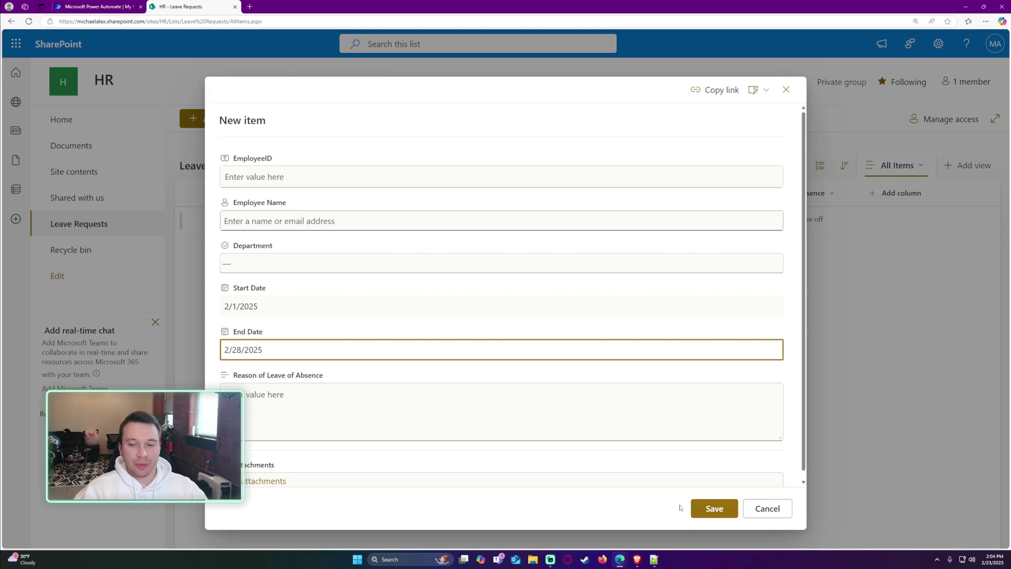
{"action": "left_click", "coordinate": [707, 510]}
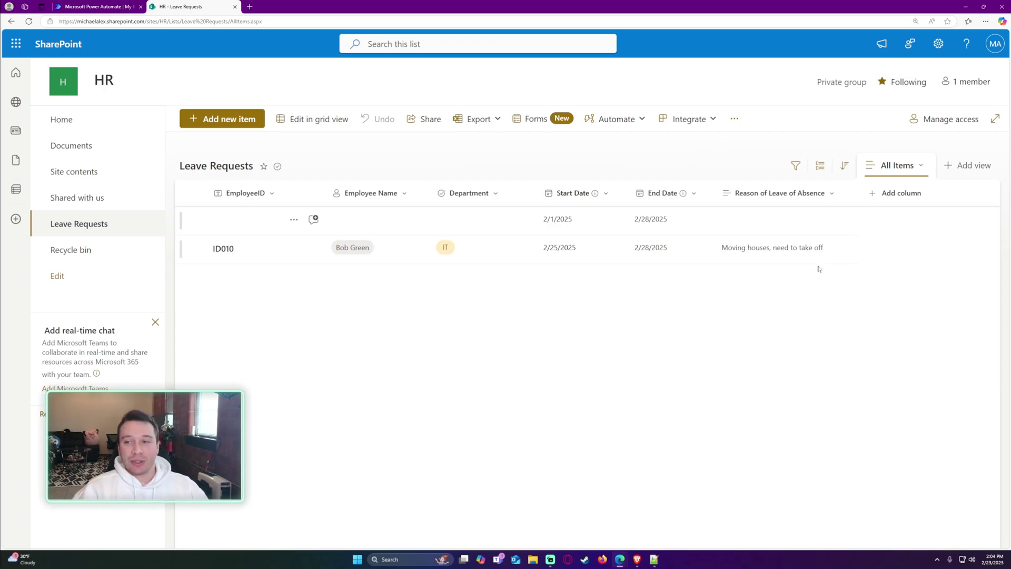
Step: From the Leave Requests list settings, start a new column named 'Number of Days Off'
{"action": "left_click", "coordinate": [937, 44]}
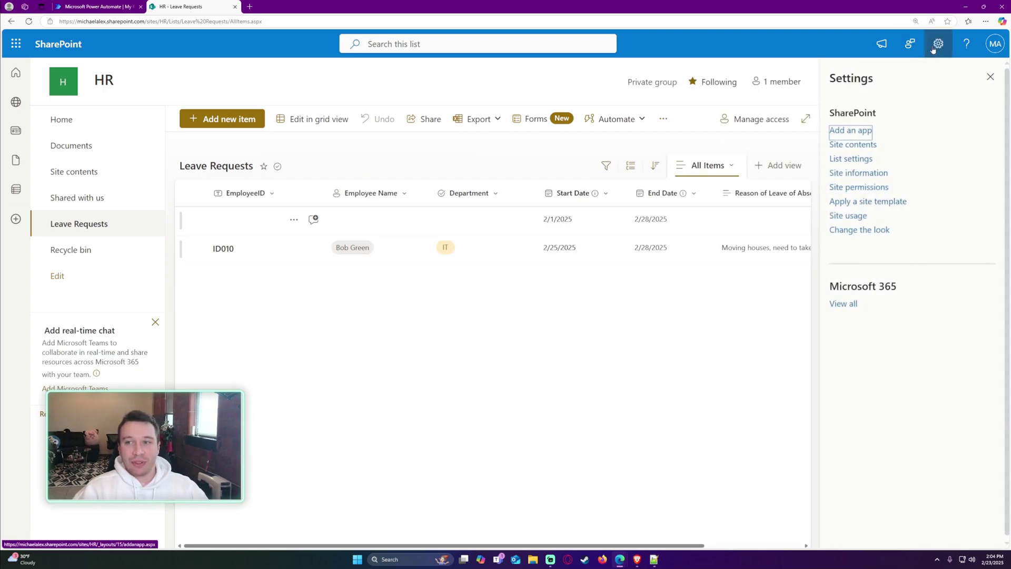
{"action": "left_click", "coordinate": [861, 159]}
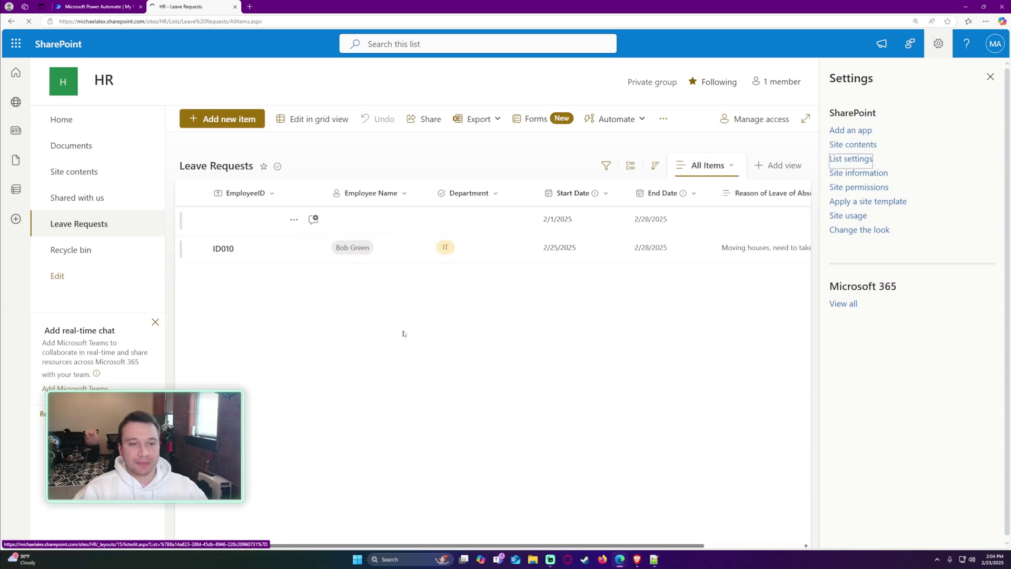
{"action": "scroll", "coordinate": [274, 329], "scroll_direction": "down", "scroll_amount": 5}
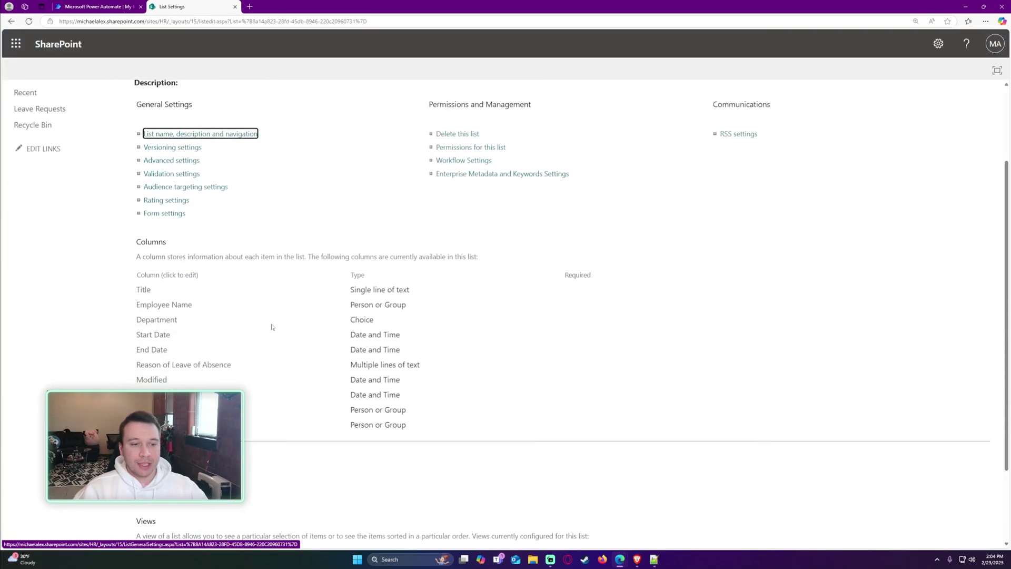
{"action": "scroll", "coordinate": [171, 364], "scroll_direction": "down", "scroll_amount": 1}
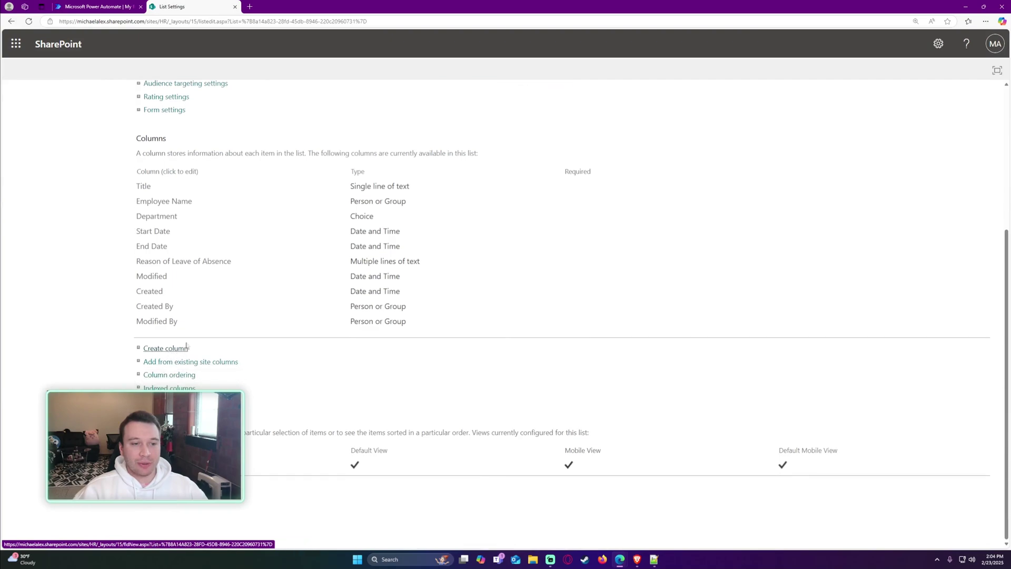
{"action": "left_click", "coordinate": [162, 349]}
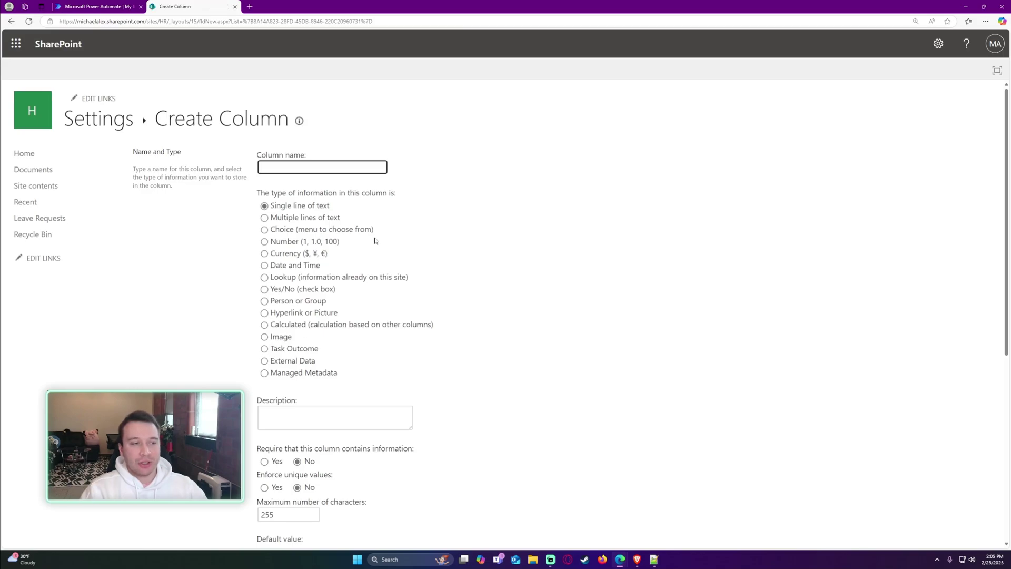
{"action": "type", "text": "Number o"}
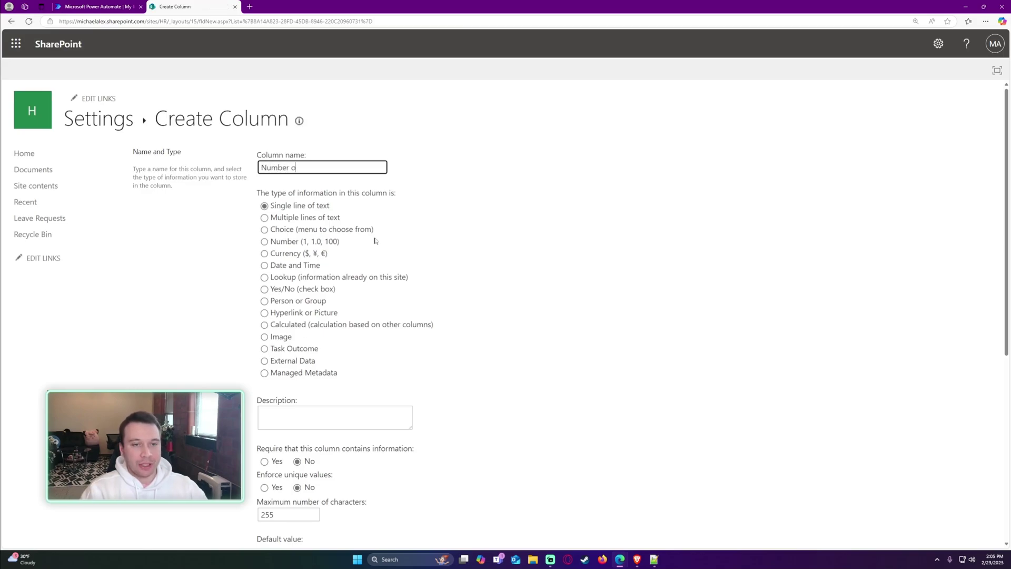
{"action": "type", "text": "f Days Off"}
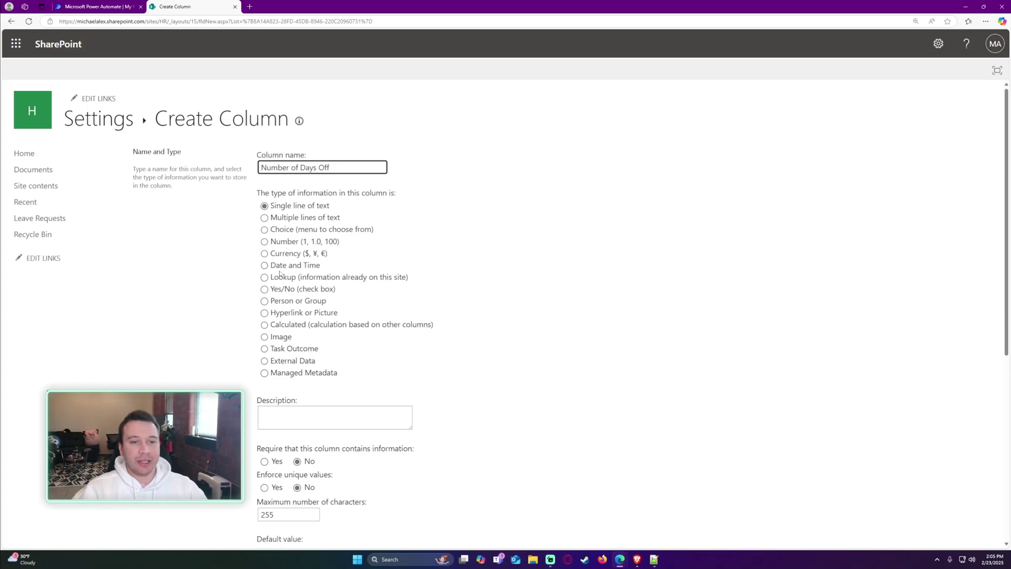
Step: Make Number of Days Off a Calculated column, widen the Formula box and begin it with =DATEDIF(
{"action": "left_click", "coordinate": [289, 324]}
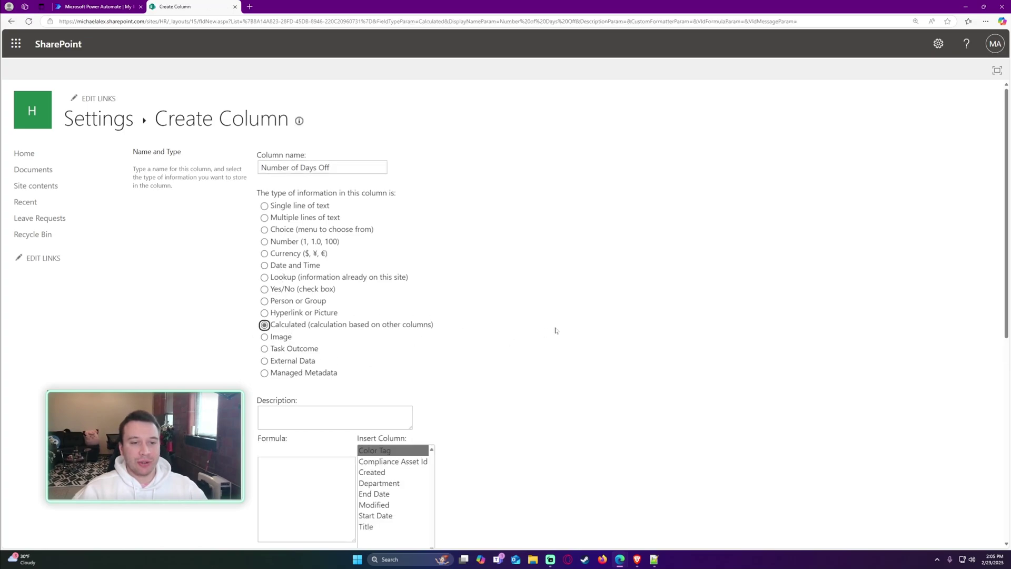
{"action": "scroll", "coordinate": [553, 342], "scroll_direction": "down", "scroll_amount": 5}
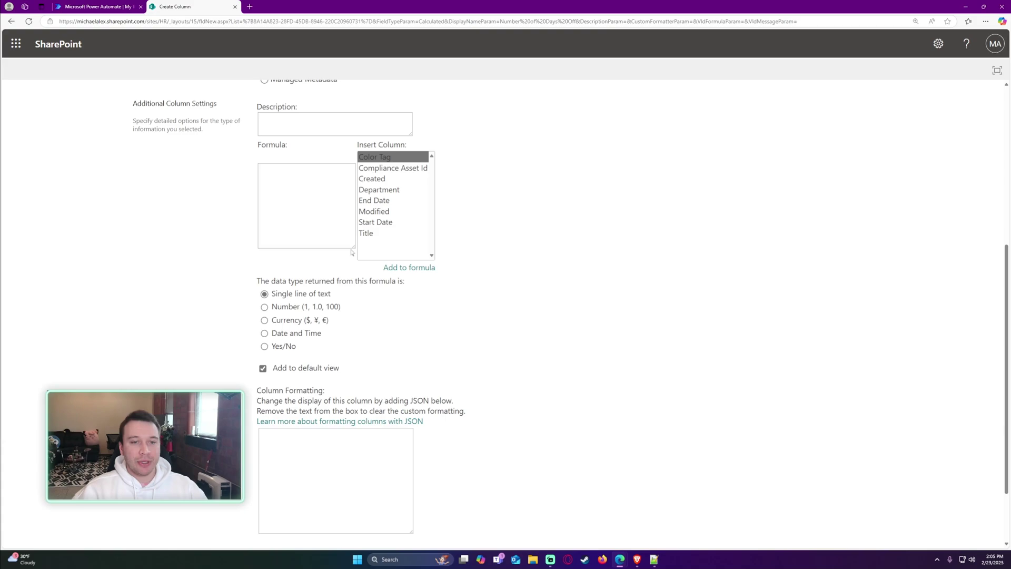
{"action": "left_click_drag", "start_coordinate": [351, 253], "coordinate": [661, 247]}
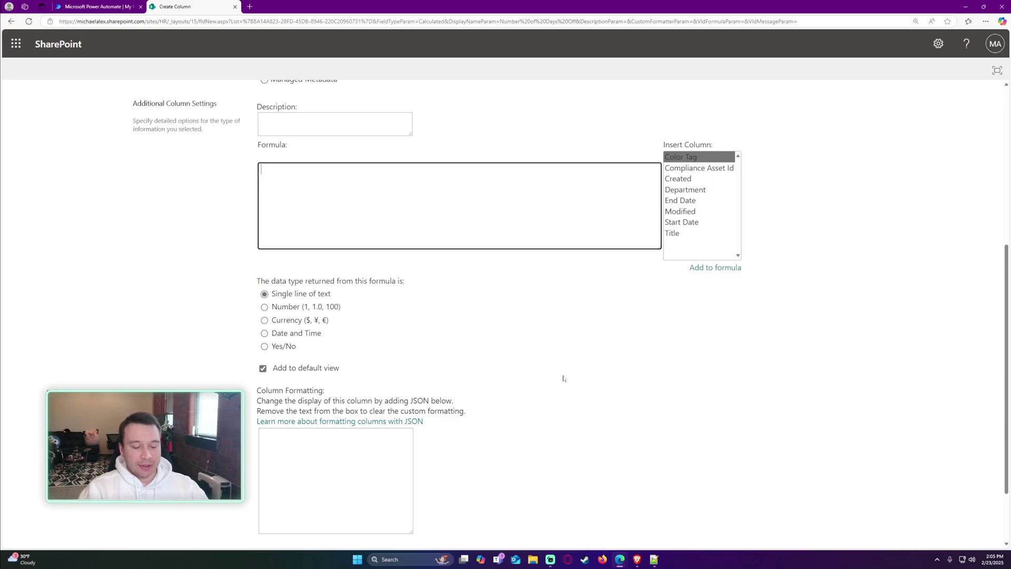
{"action": "type", "text": "="}
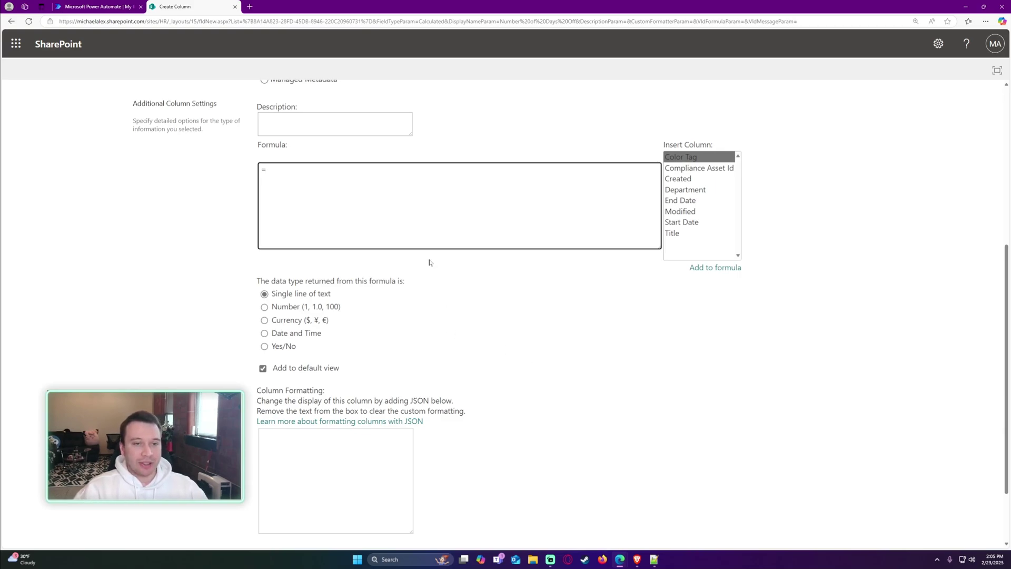
{"action": "key", "text": "ctrl+plus"}
{"action": "key", "text": "ctrl+plus"}
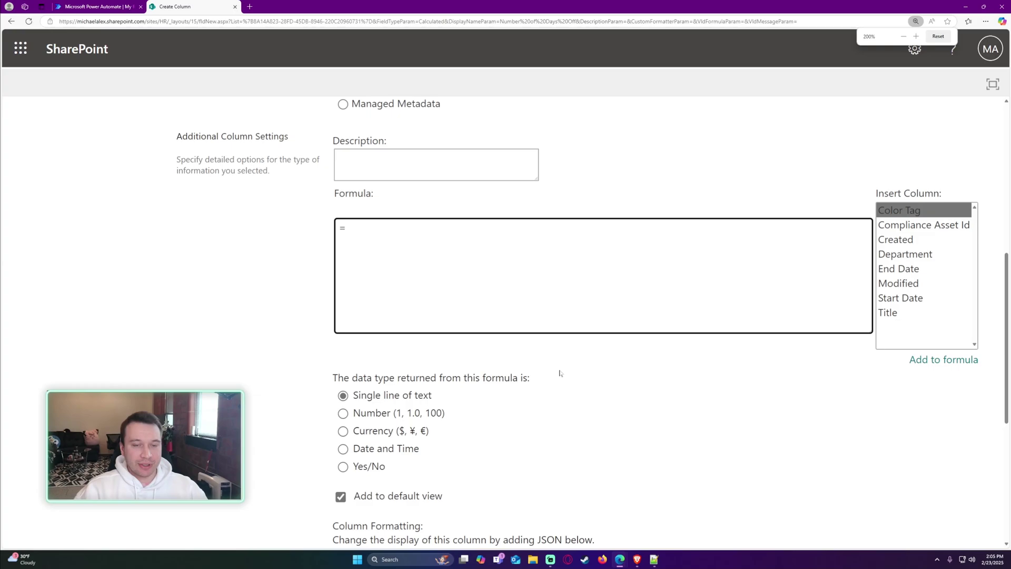
{"action": "type", "text": "DATEF"}
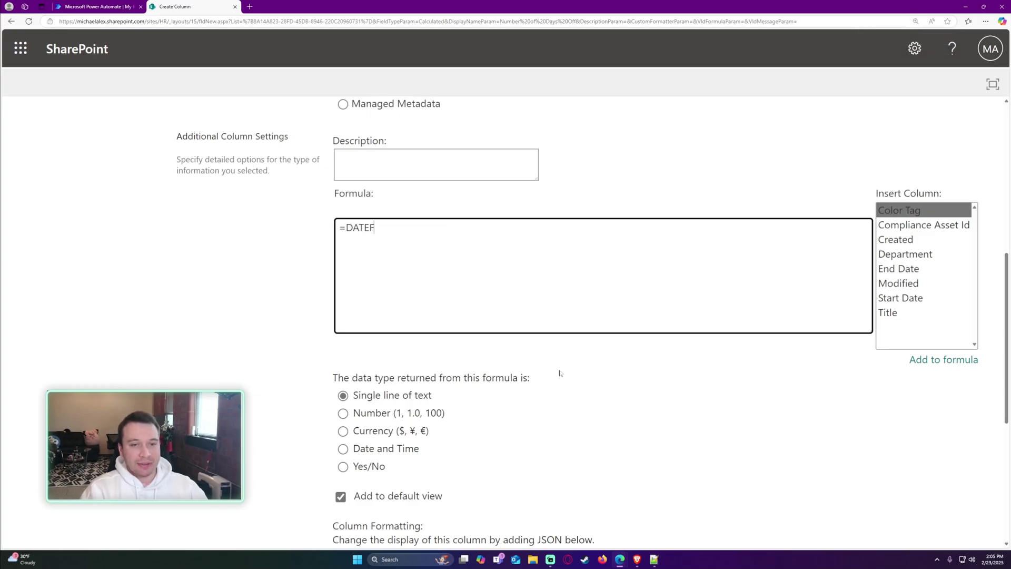
{"action": "key", "text": "BackSpace"}
{"action": "type", "text": "DIF"}
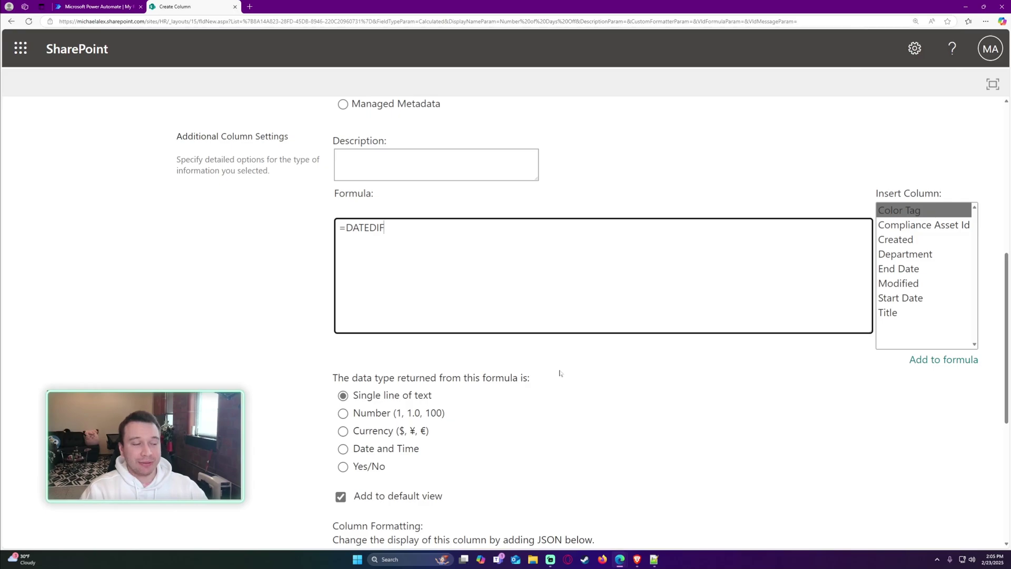
{"action": "type", "text": "("}
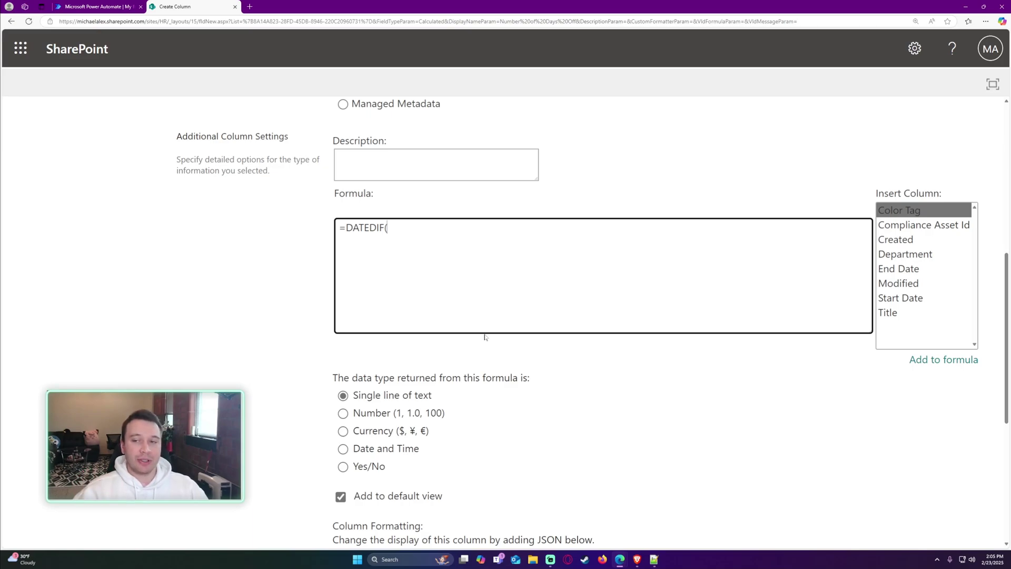
Step: Complete the formula as =DATEDIF([Start Date], [End Date], "D") by inserting both date columns
{"action": "left_click", "coordinate": [915, 298]}
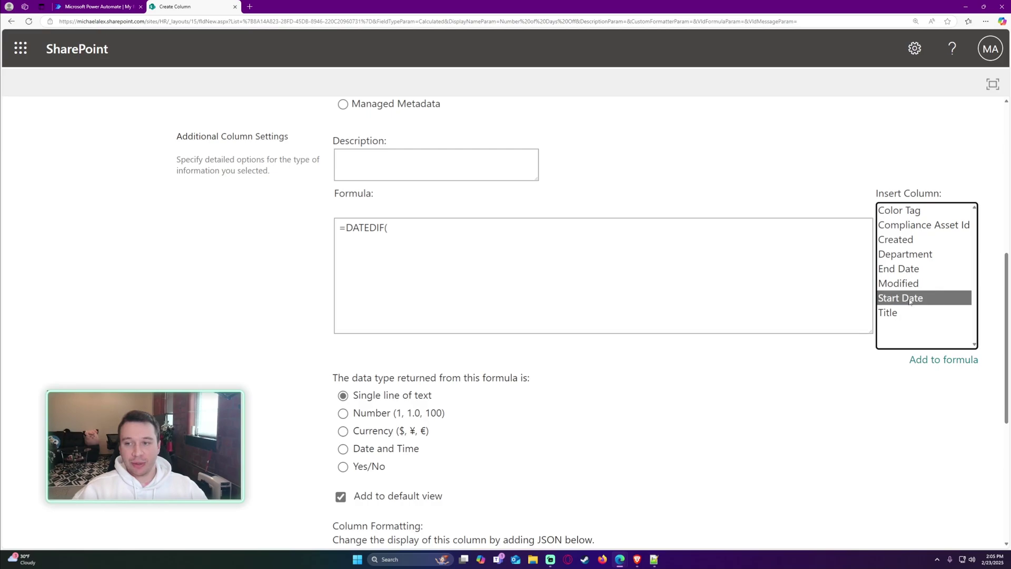
{"action": "double_click", "coordinate": [911, 298]}
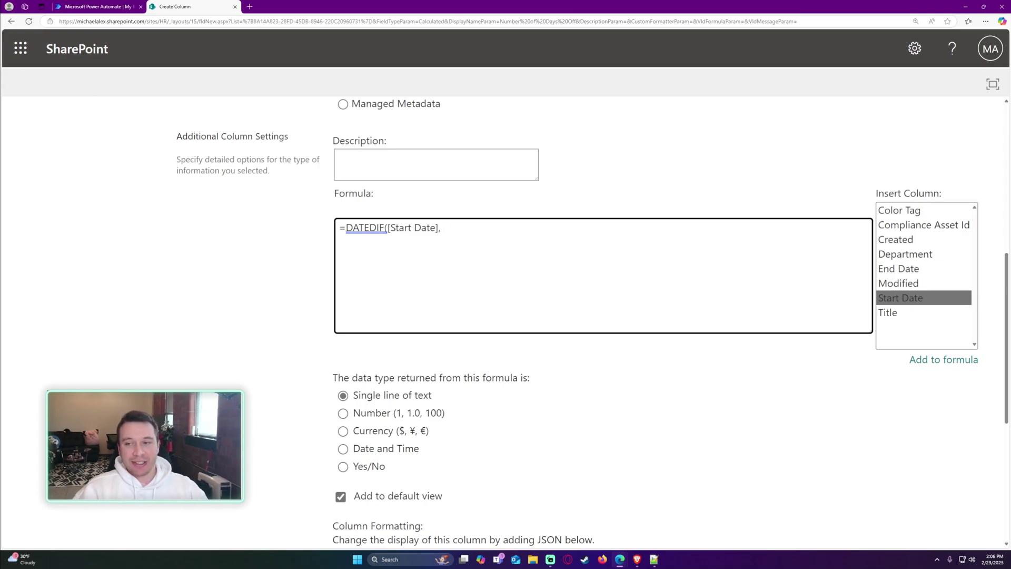
{"action": "left_click", "coordinate": [906, 271]}
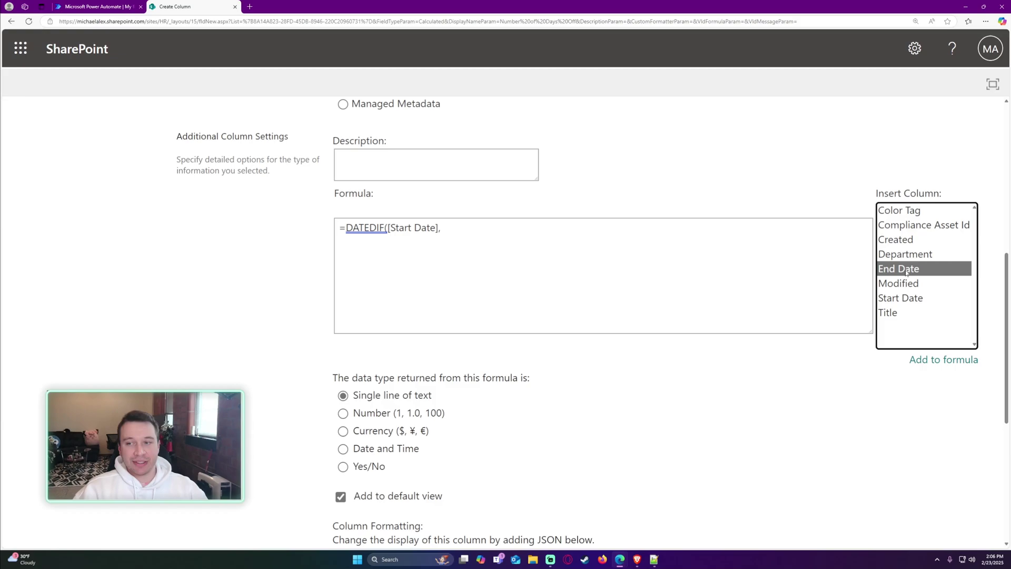
{"action": "double_click", "coordinate": [905, 272]}
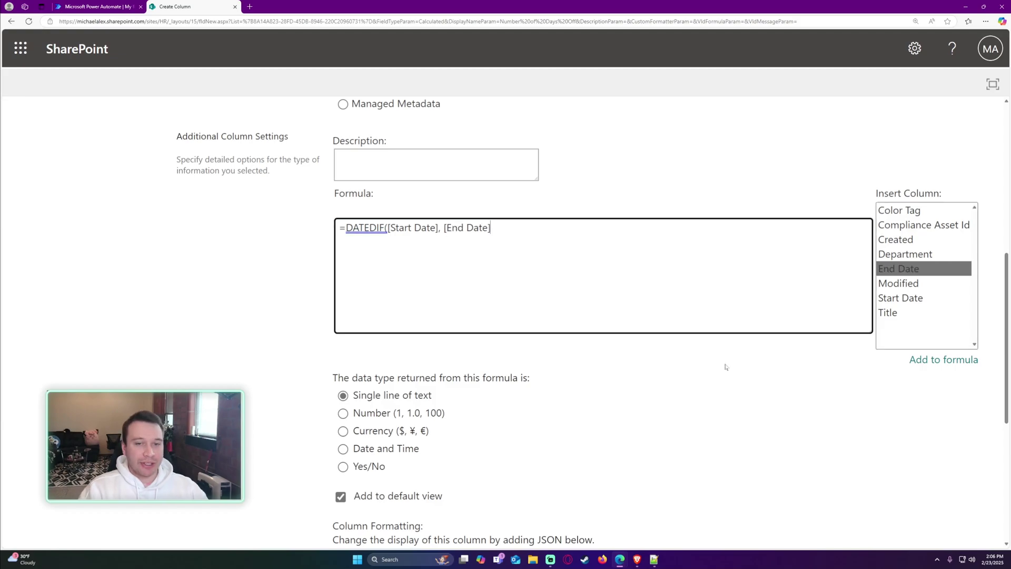
{"action": "type", "text": ","}
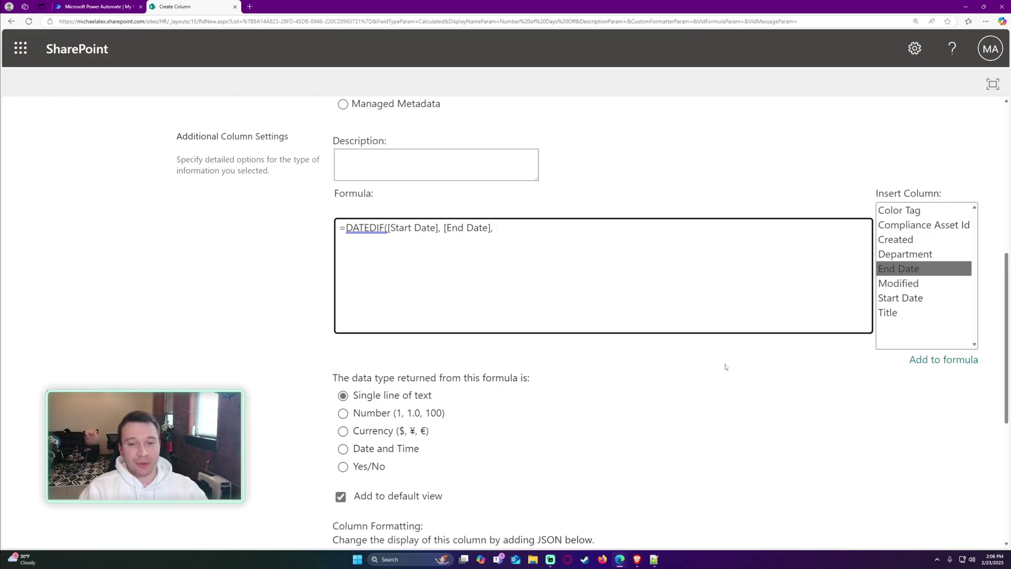
{"action": "type", "text": "\"D\""}
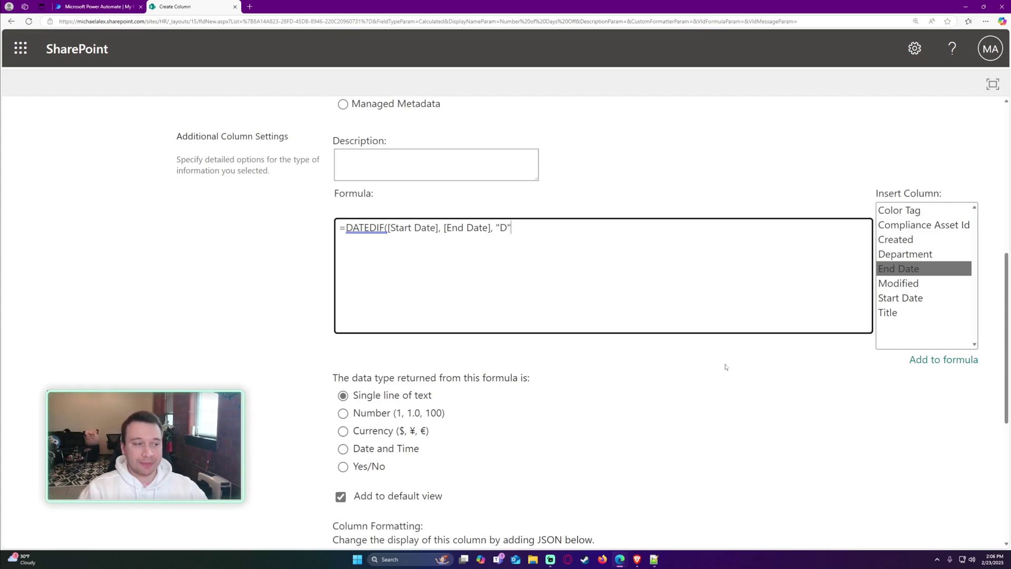
{"action": "type", "text": ")"}
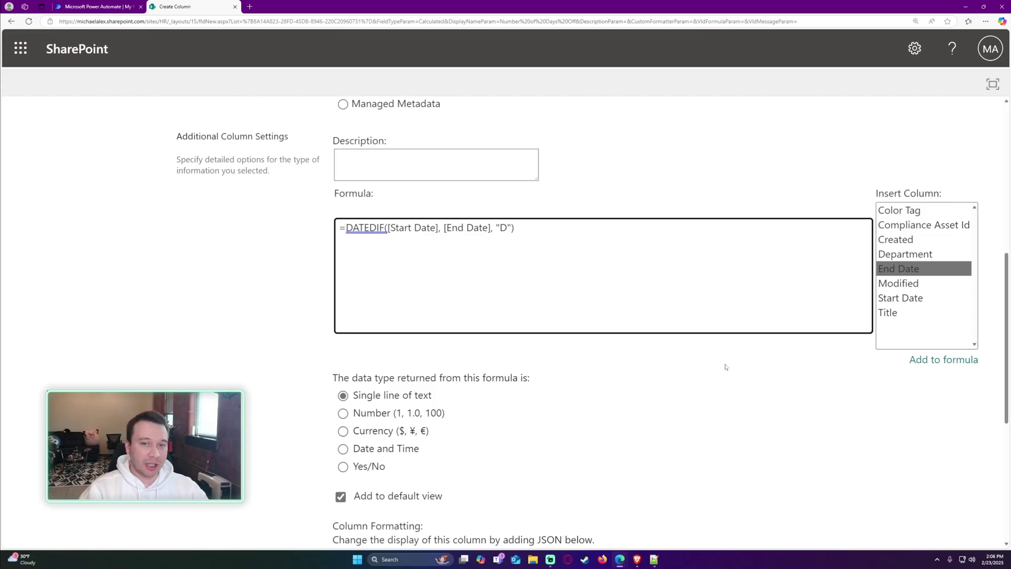
Step: Try the DATEDIF unit as "M", then "Y", and set it back to "D" for days
{"action": "left_click_drag", "start_coordinate": [515, 227], "coordinate": [340, 227]}
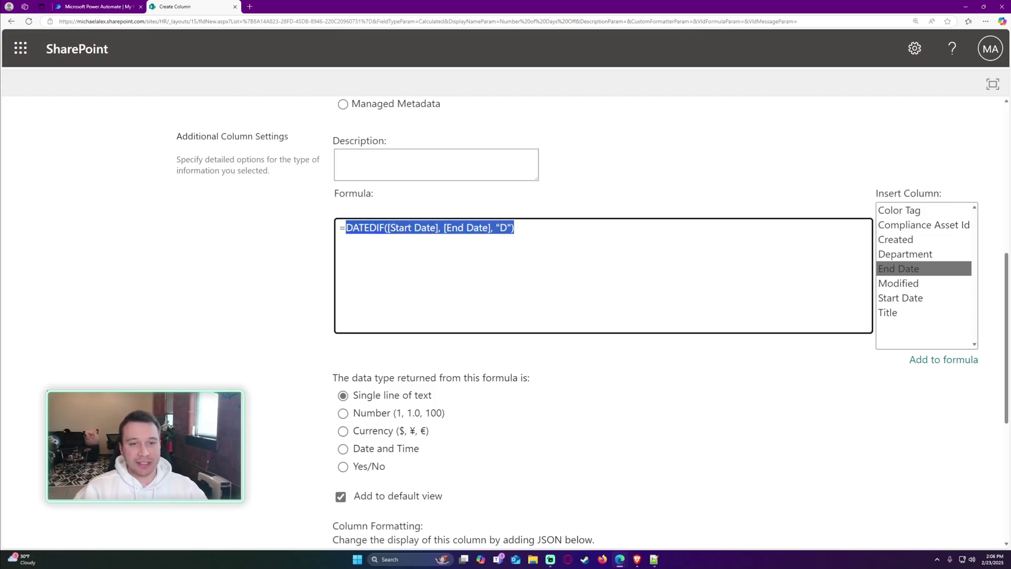
{"action": "left_click", "coordinate": [421, 228]}
{"action": "left_click_drag", "start_coordinate": [507, 227], "coordinate": [489, 228]}
{"action": "left_click", "coordinate": [507, 227]}
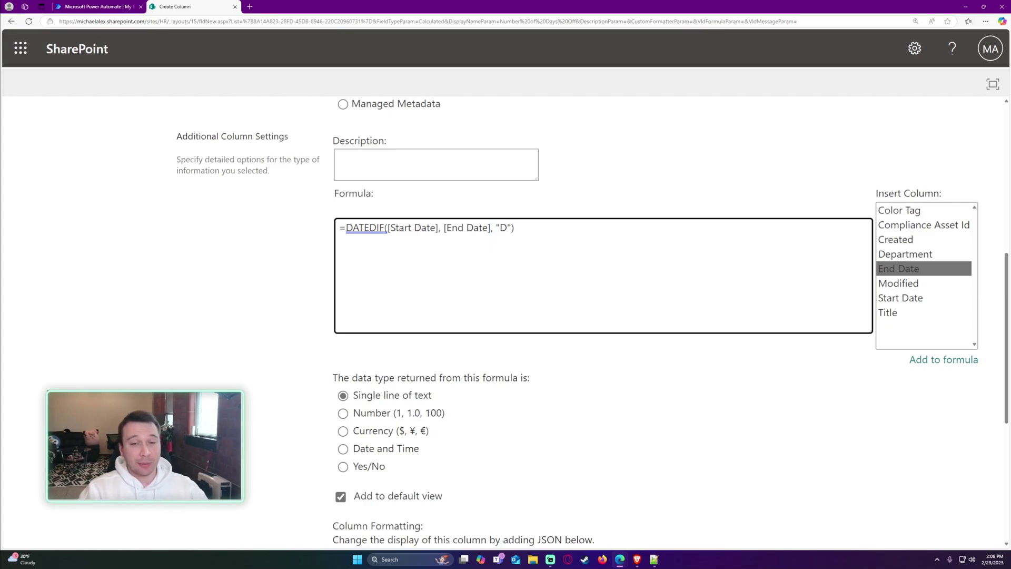
{"action": "key", "text": "BackSpace"}
{"action": "type", "text": "M"}
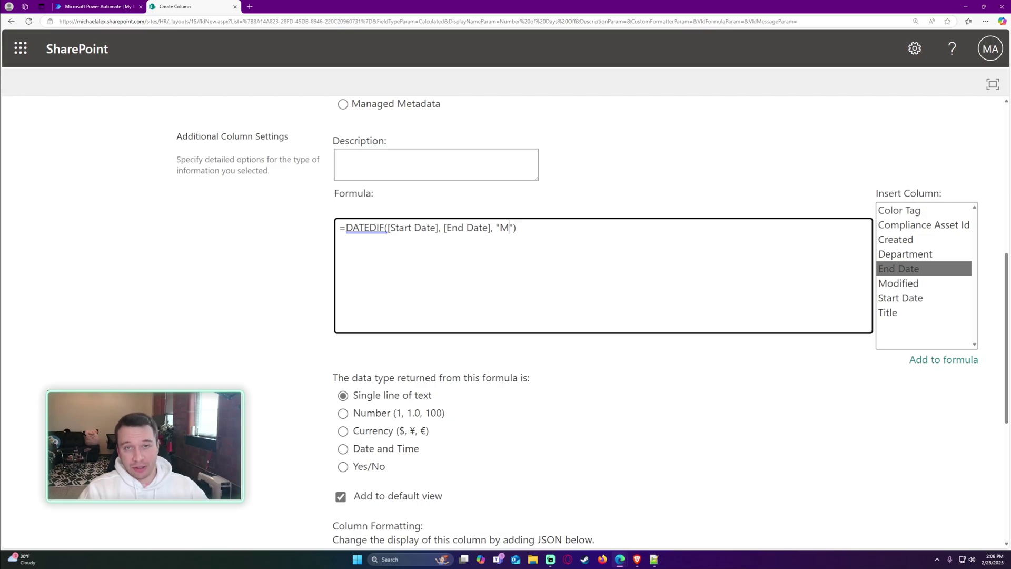
{"action": "key", "text": "BackSpace"}
{"action": "type", "text": "Y"}
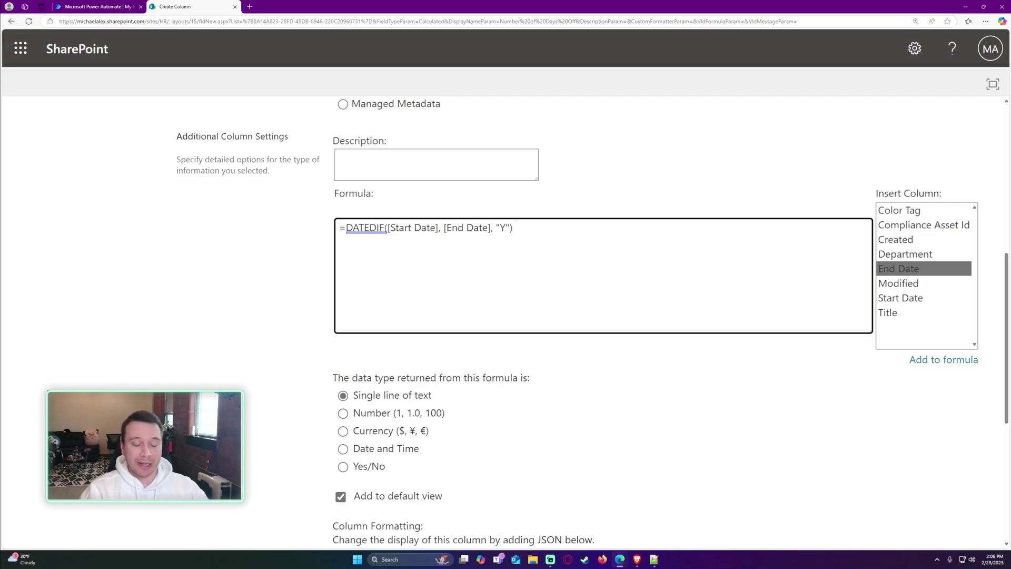
{"action": "key", "text": "BackSpace"}
{"action": "type", "text": "D"}
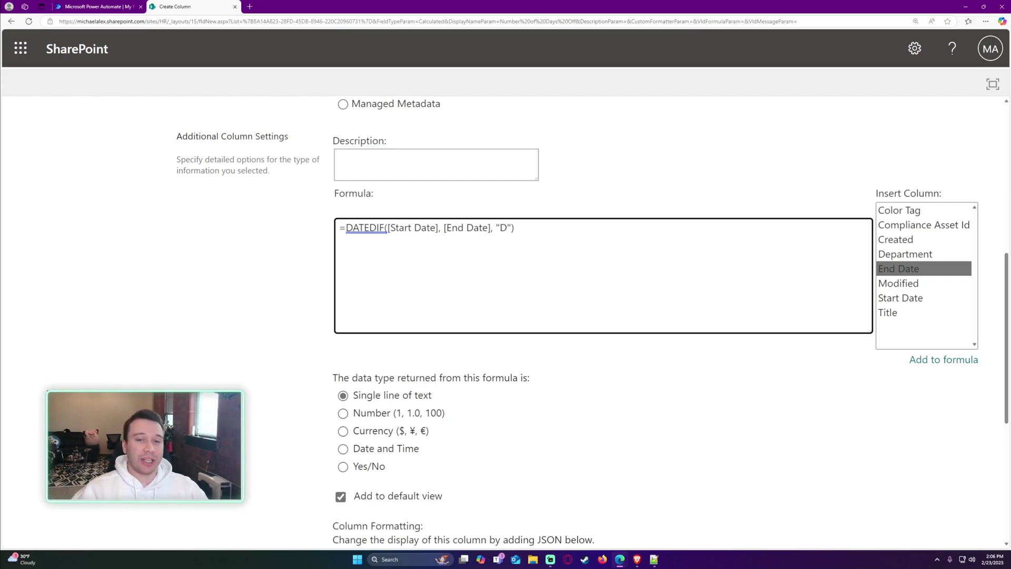
{"action": "key", "text": "ctrl+minus"}
{"action": "scroll", "coordinate": [517, 293], "scroll_direction": "up", "scroll_amount": 2}
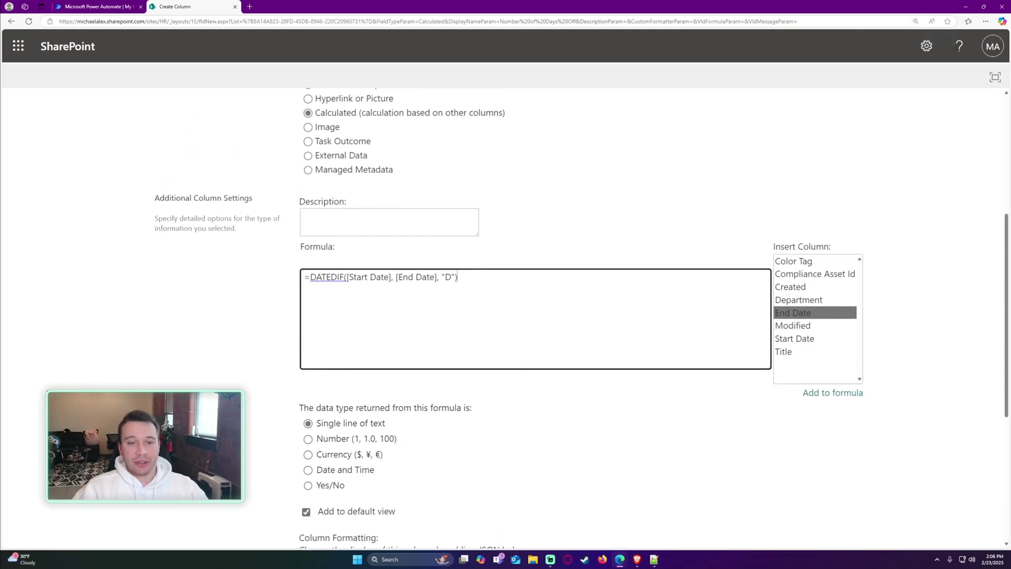
{"action": "scroll", "coordinate": [582, 318], "scroll_direction": "down", "scroll_amount": 1}
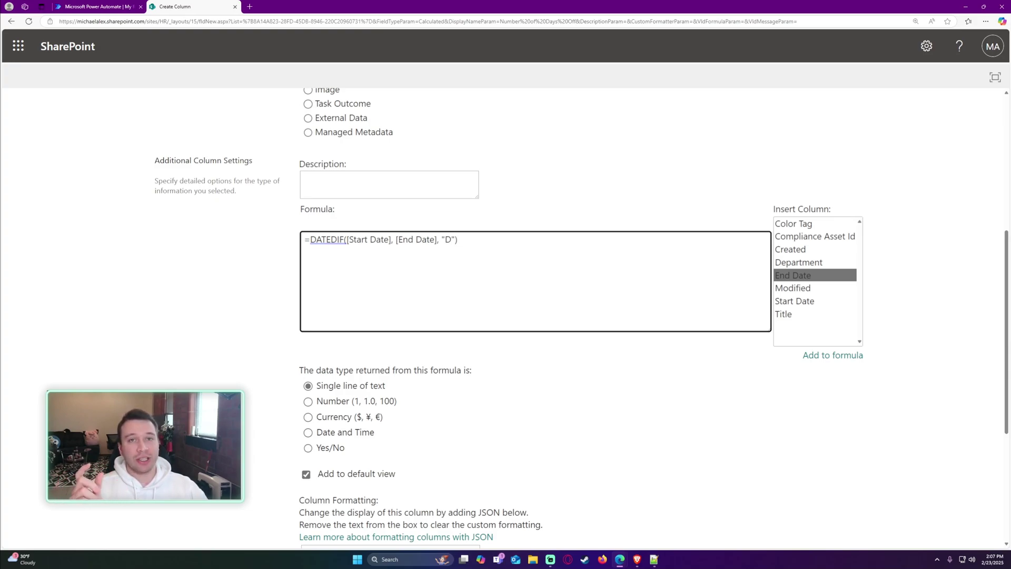
{"action": "type", "text": "+ 1"}
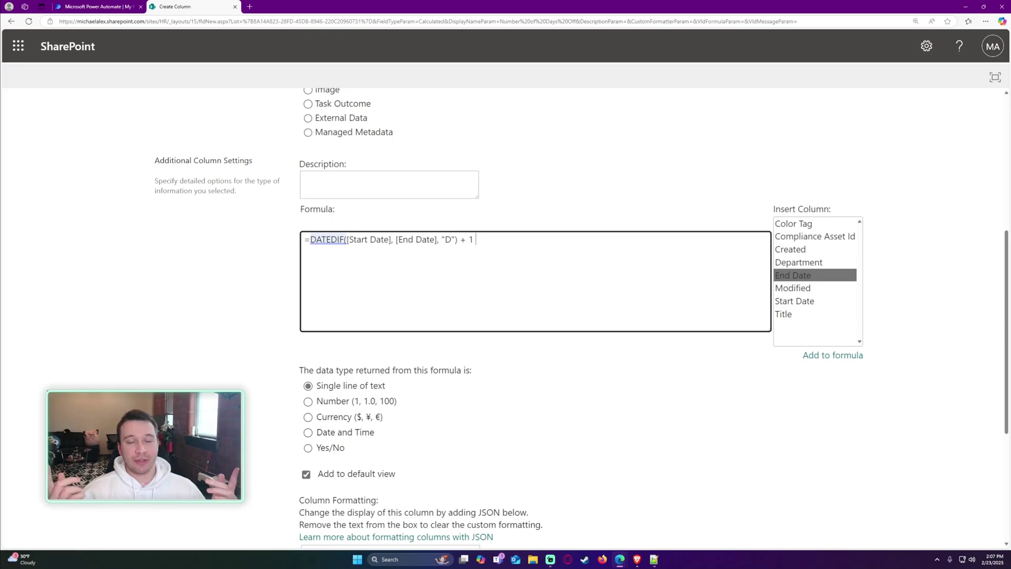
{"action": "key", "text": "BackSpace"}
{"action": "key", "text": "BackSpace"}
{"action": "key", "text": "BackSpace"}
{"action": "key", "text": "BackSpace"}
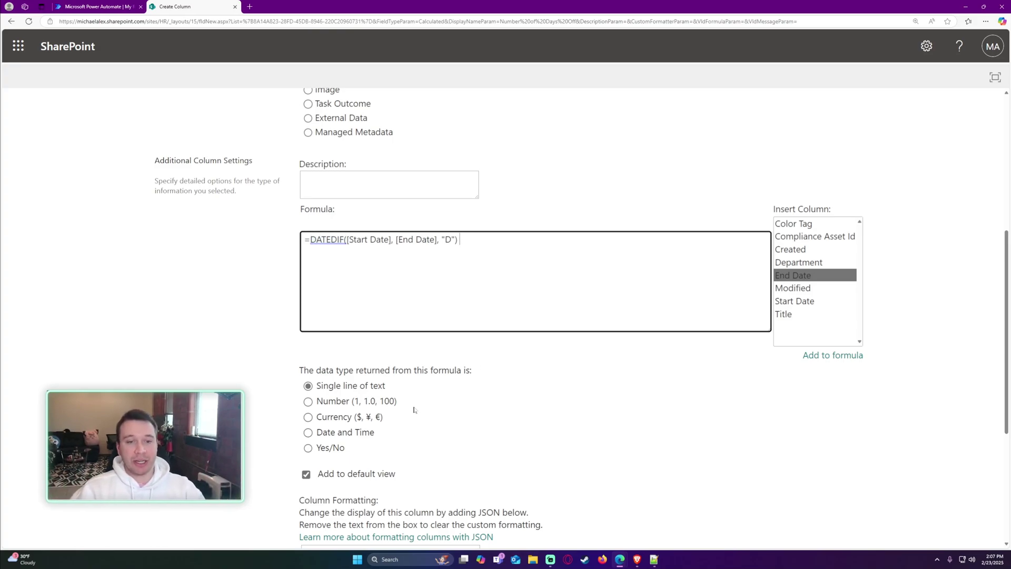
Step: Set the calculated column's data type to Number (1, 1.0, 100) with 0 decimal places, then save it
{"action": "left_click", "coordinate": [382, 405]}
{"action": "scroll", "coordinate": [562, 421], "scroll_direction": "down", "scroll_amount": 1}
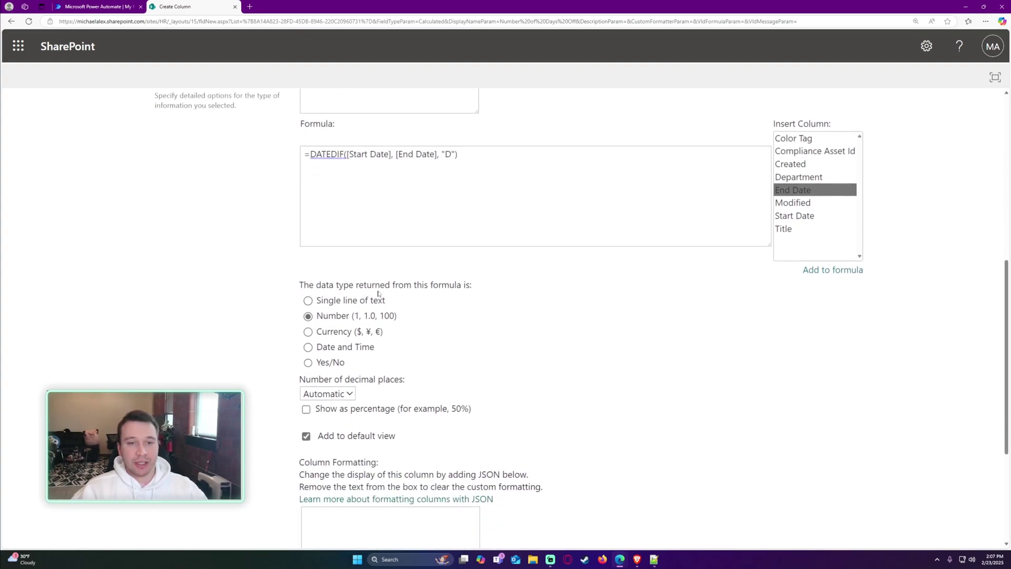
{"action": "scroll", "coordinate": [416, 364], "scroll_direction": "down", "scroll_amount": 2}
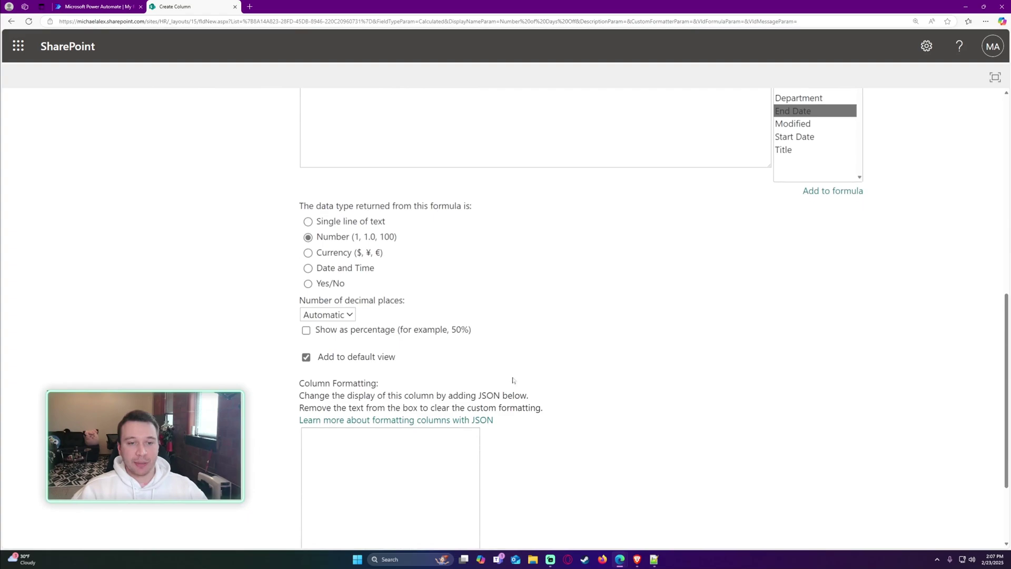
{"action": "left_click", "coordinate": [345, 315]}
{"action": "left_click", "coordinate": [322, 345]}
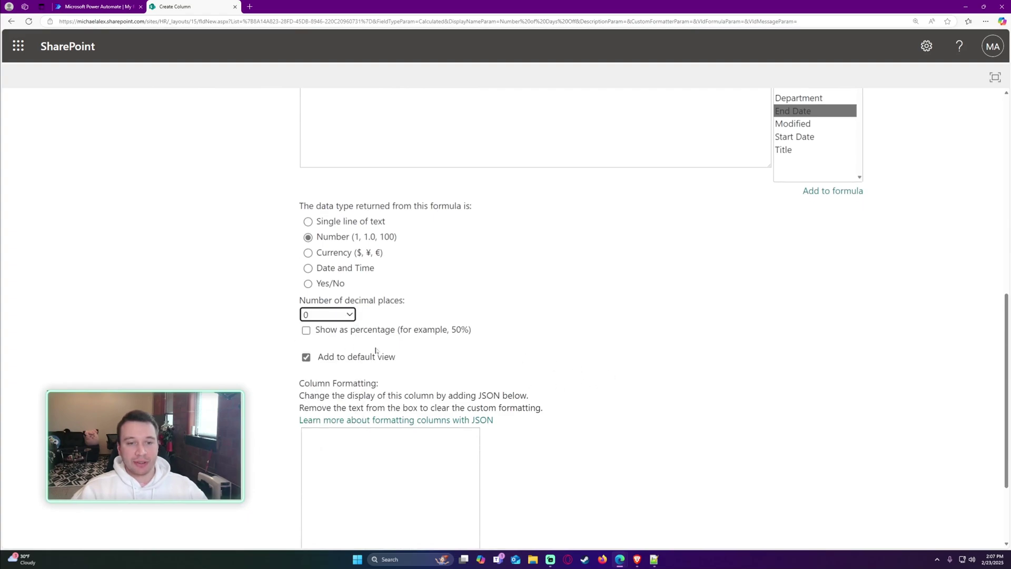
{"action": "key", "text": "ctrl+minus"}
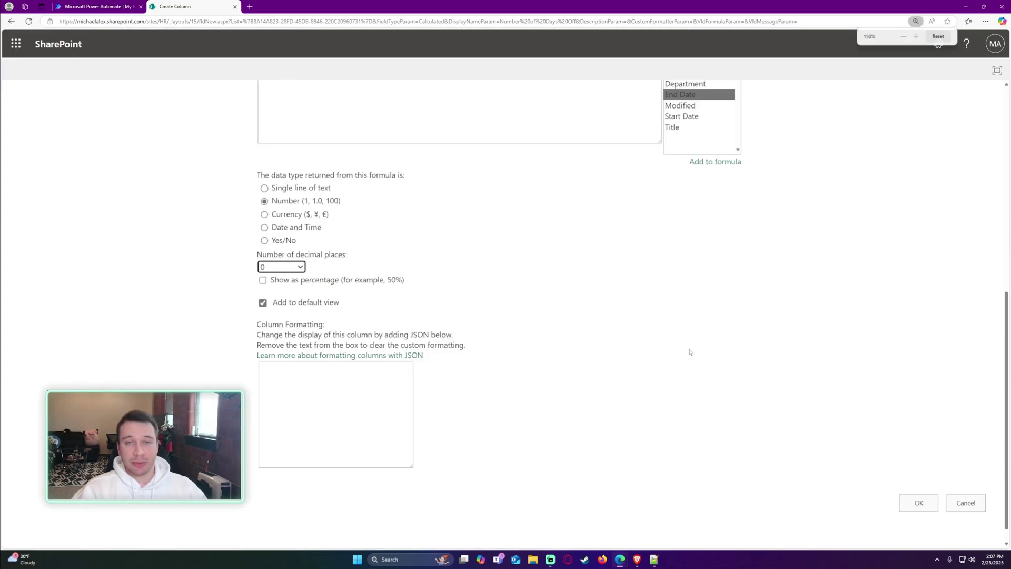
{"action": "left_click", "coordinate": [918, 519]}
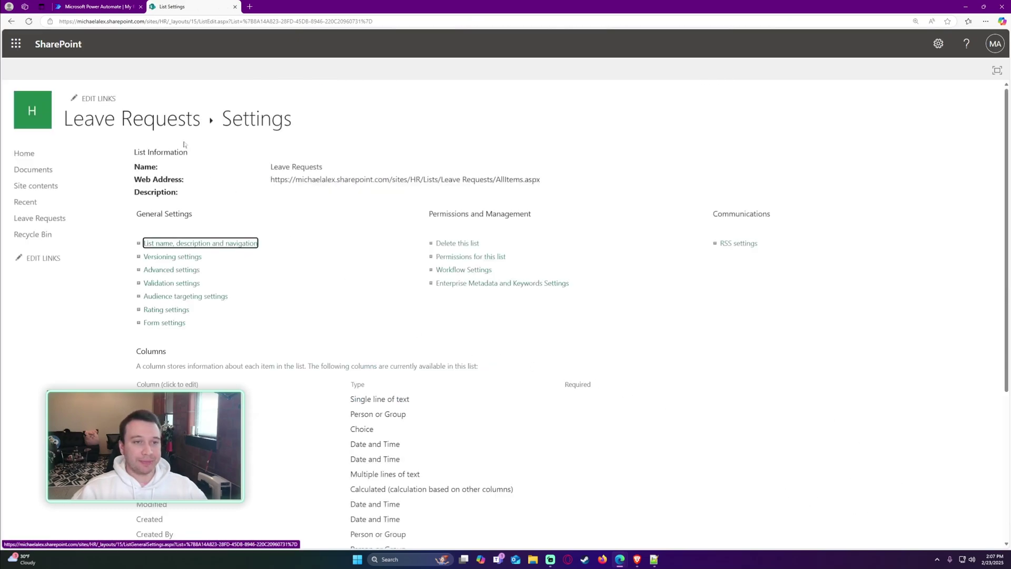
Step: Back on the Leave Requests list, display the Number of Days Off column in the view
{"action": "left_click", "coordinate": [174, 131]}
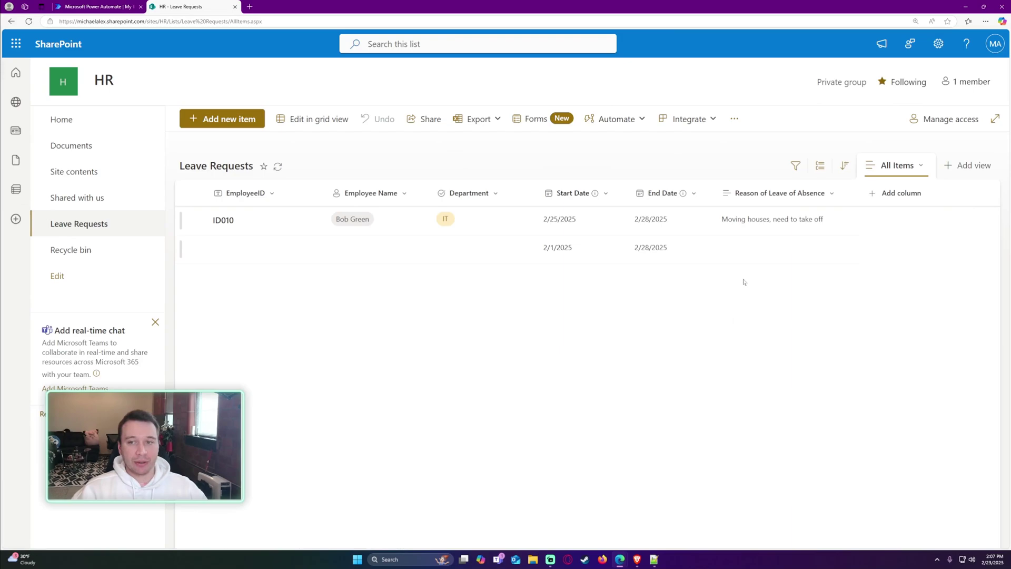
{"action": "left_click", "coordinate": [888, 200]}
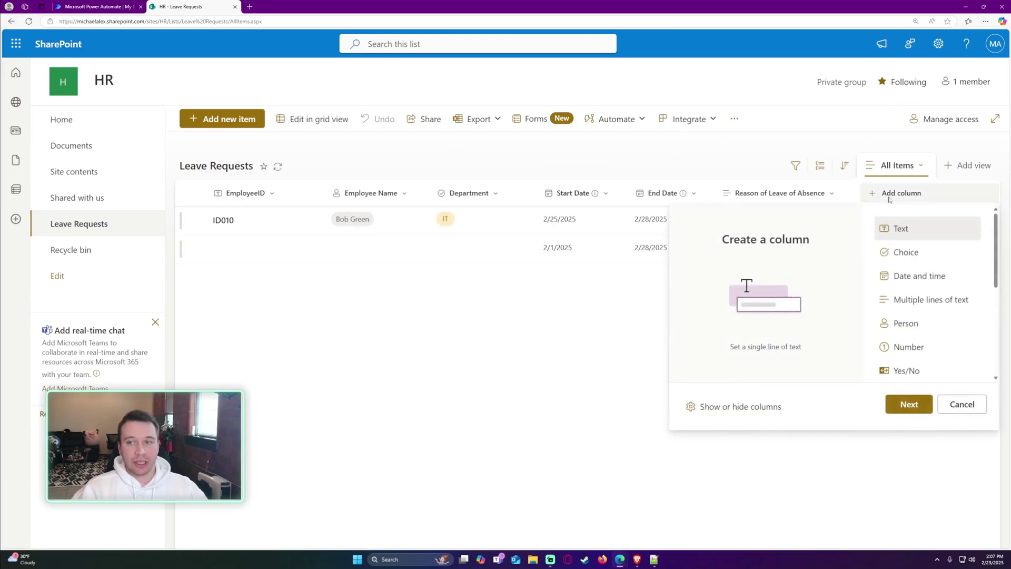
{"action": "left_click", "coordinate": [726, 406]}
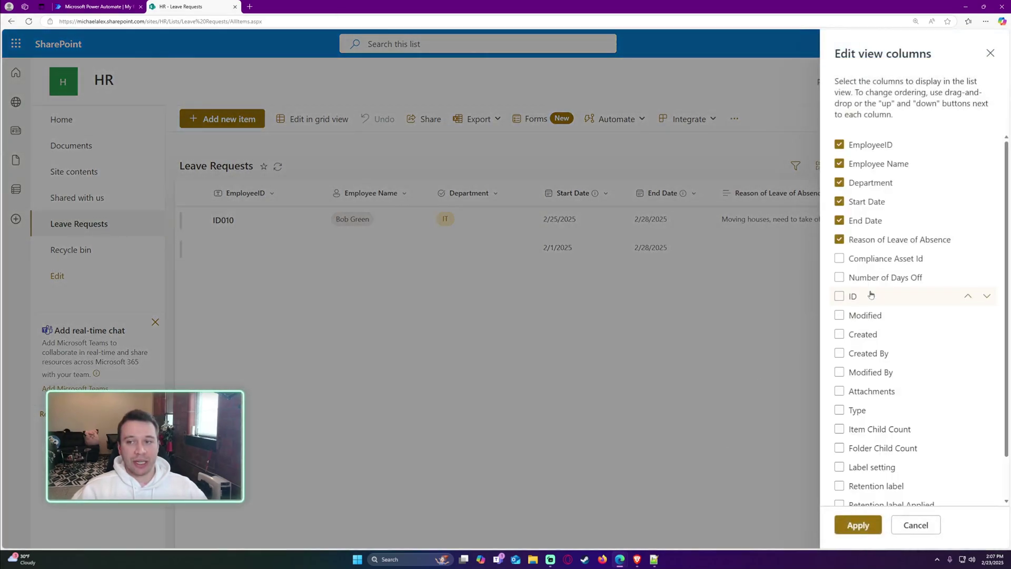
{"action": "left_click", "coordinate": [839, 278]}
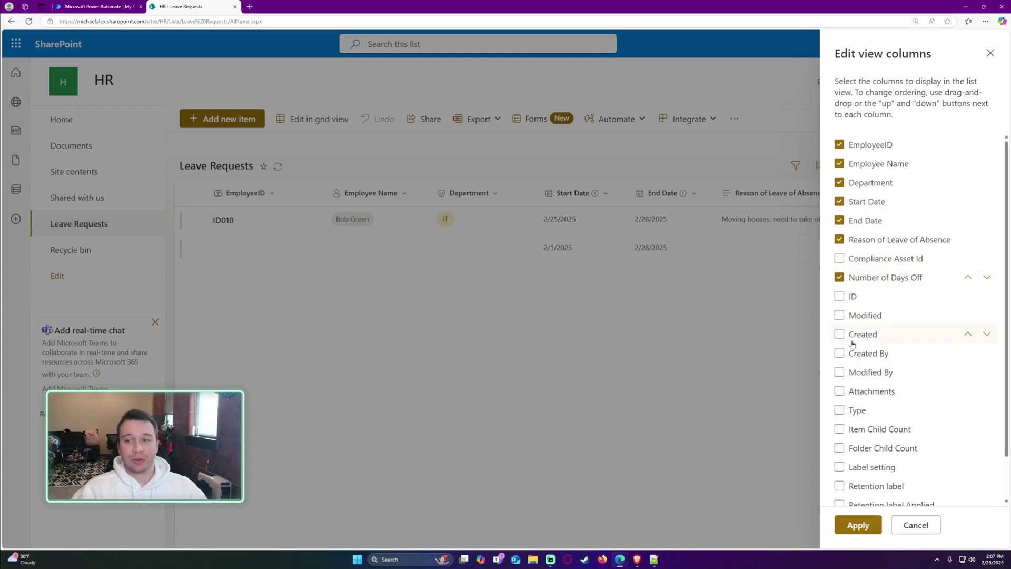
{"action": "left_click", "coordinate": [853, 525]}
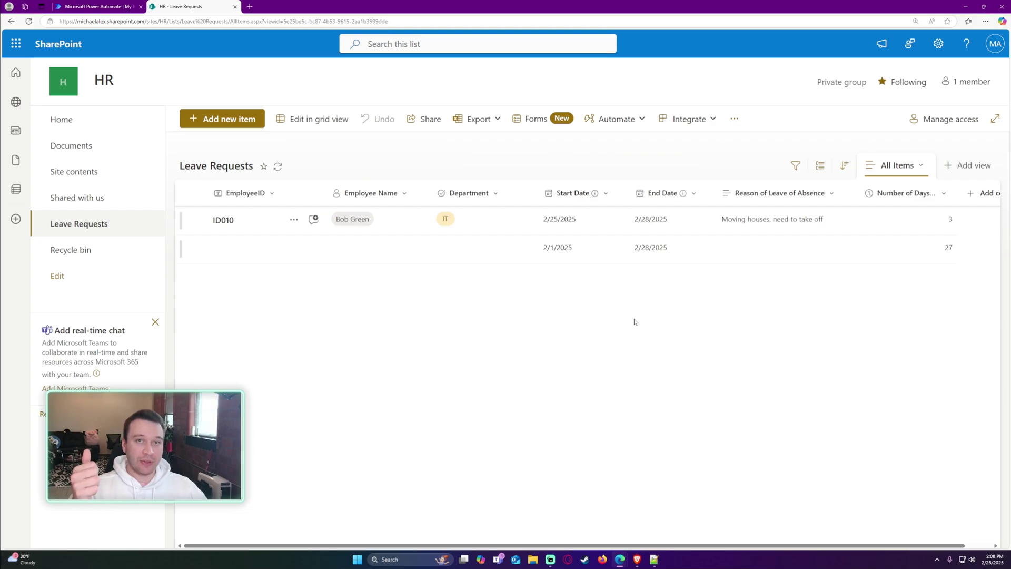
Step: Change the February request's Start Date to January 1, 2025 and close its details panel
{"action": "left_click", "coordinate": [674, 258]}
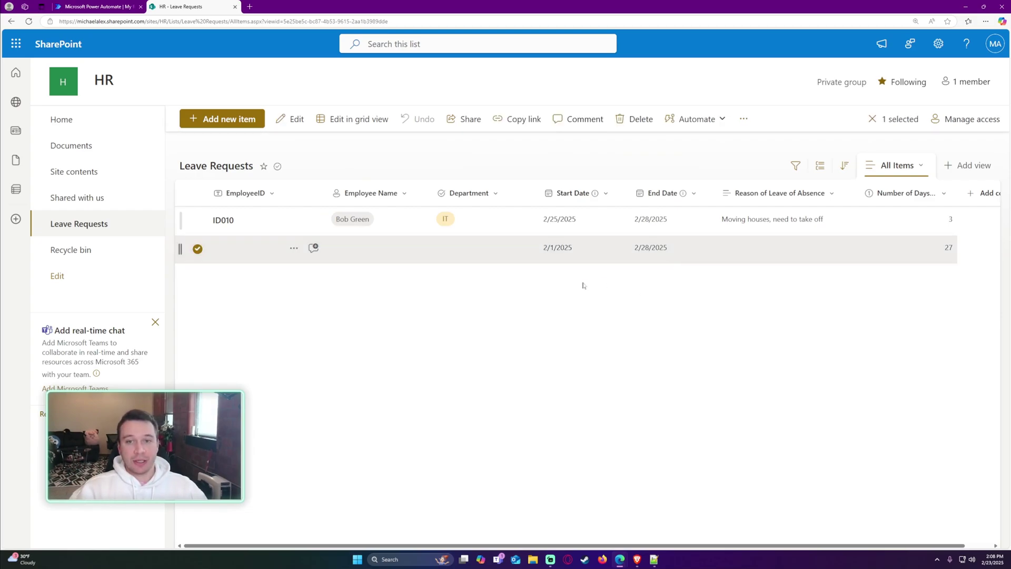
{"action": "left_click", "coordinate": [582, 285]}
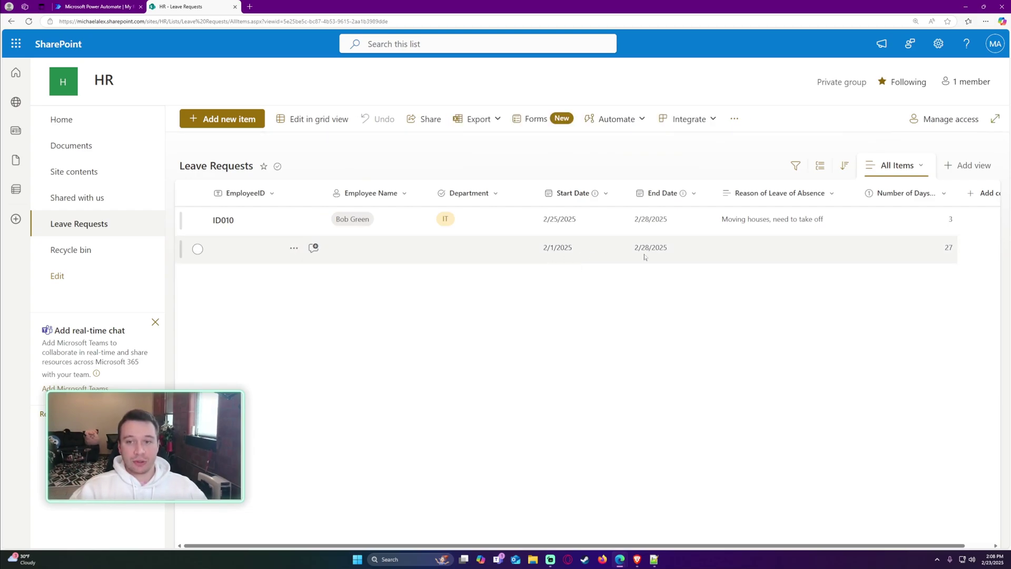
{"action": "left_click", "coordinate": [731, 254]}
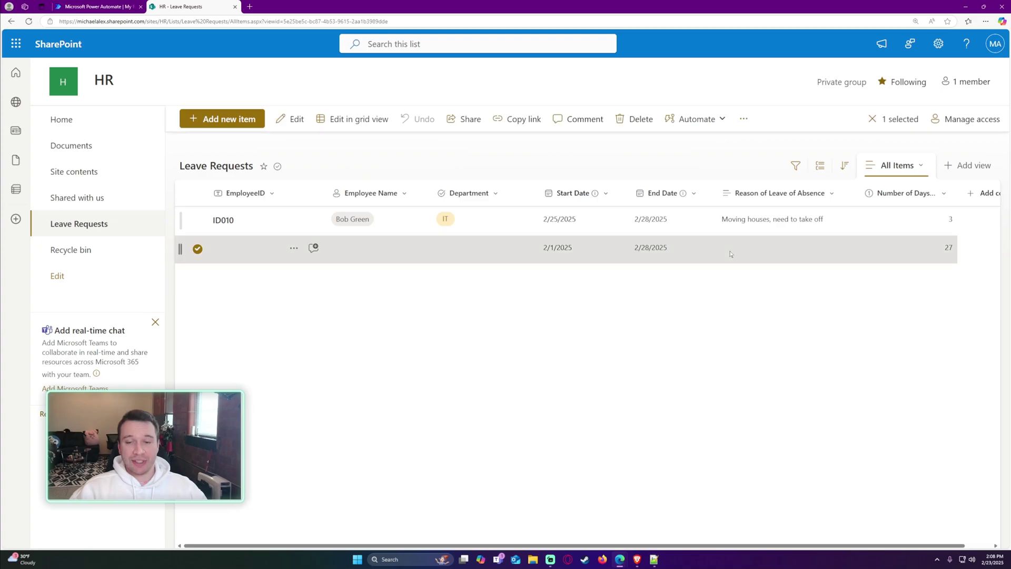
{"action": "double_click", "coordinate": [699, 256]}
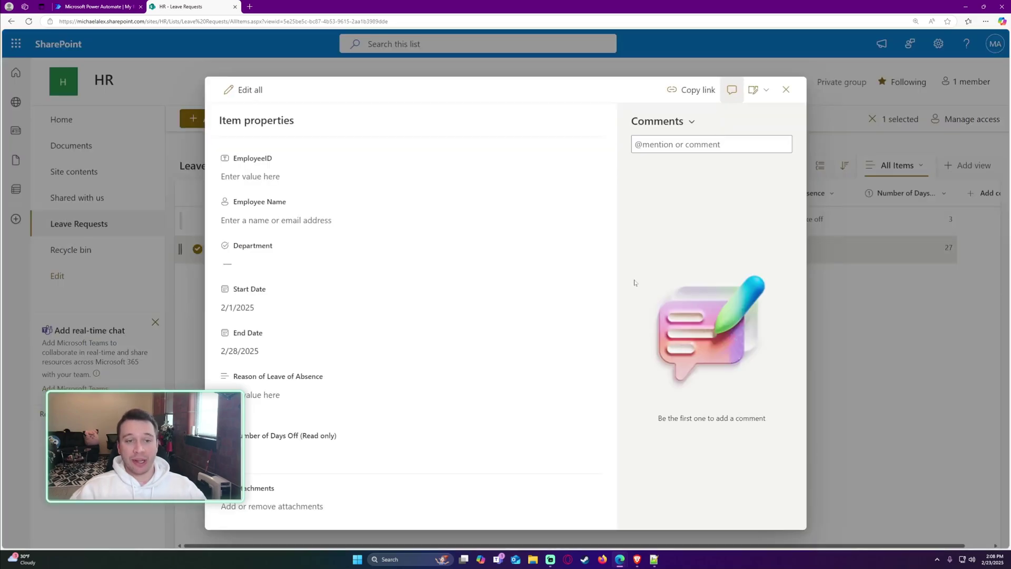
{"action": "left_click", "coordinate": [360, 313]}
{"action": "left_click", "coordinate": [317, 335]}
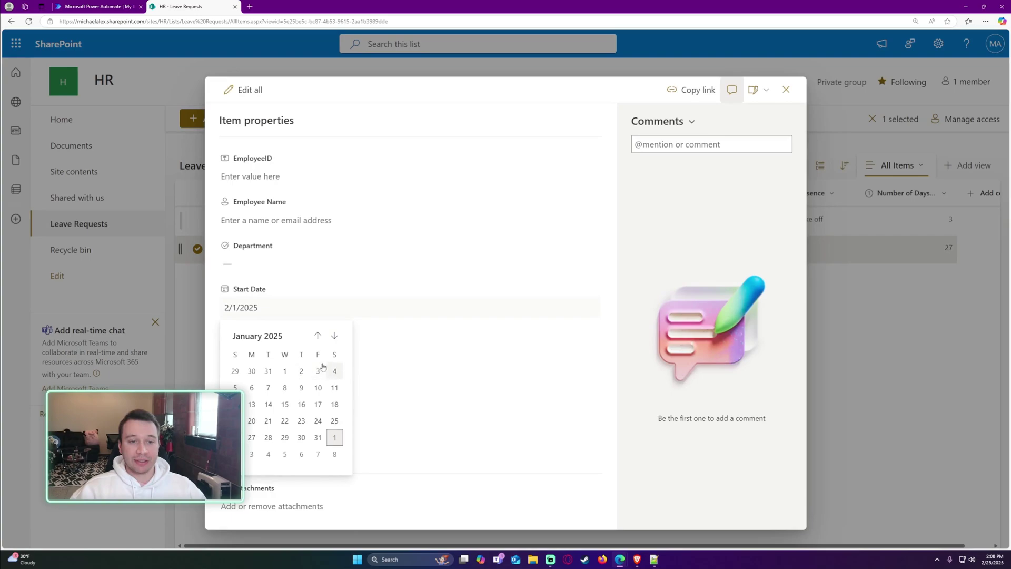
{"action": "left_click", "coordinate": [284, 370]}
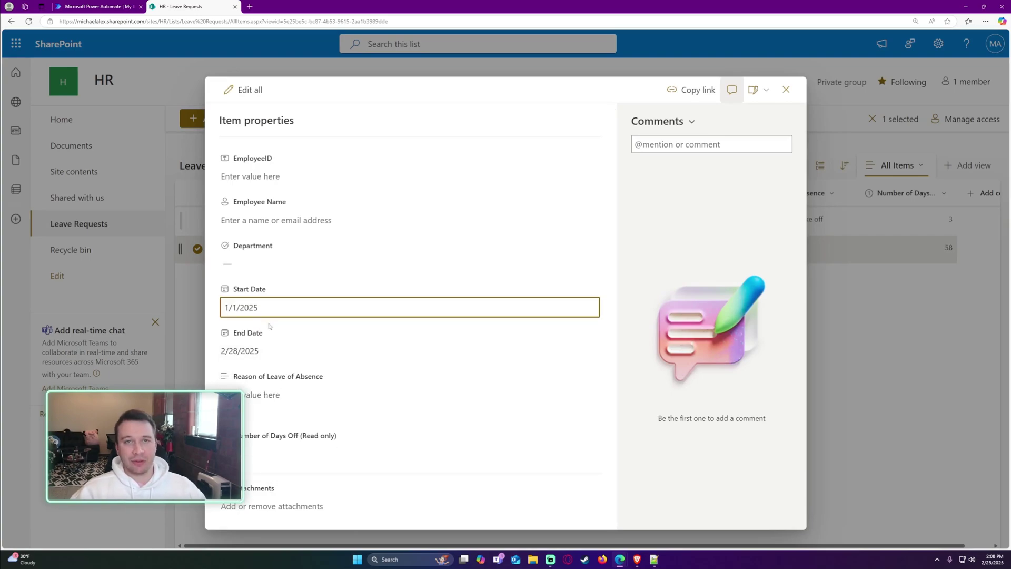
{"action": "left_click", "coordinate": [699, 321]}
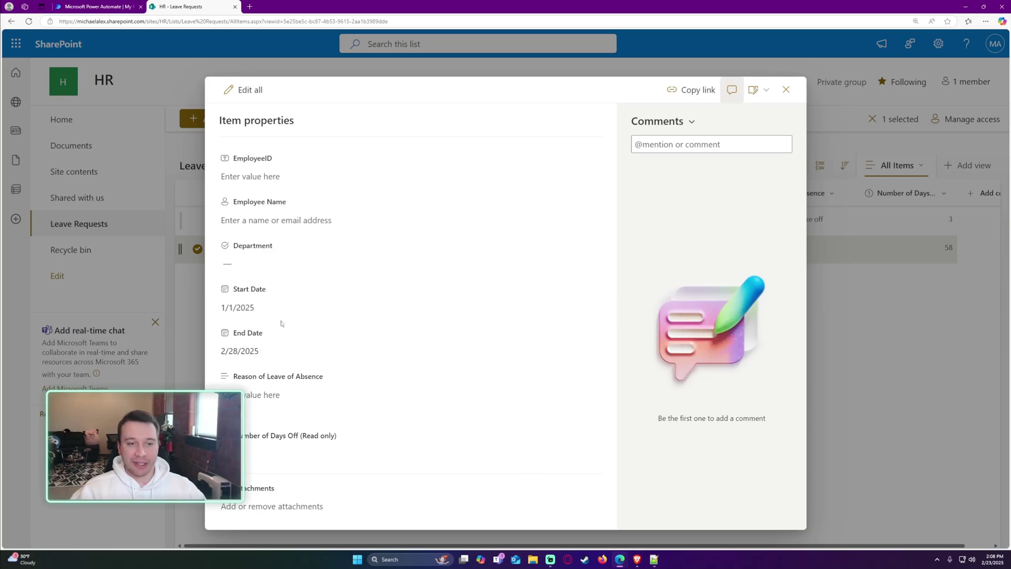
{"action": "left_click", "coordinate": [786, 90]}
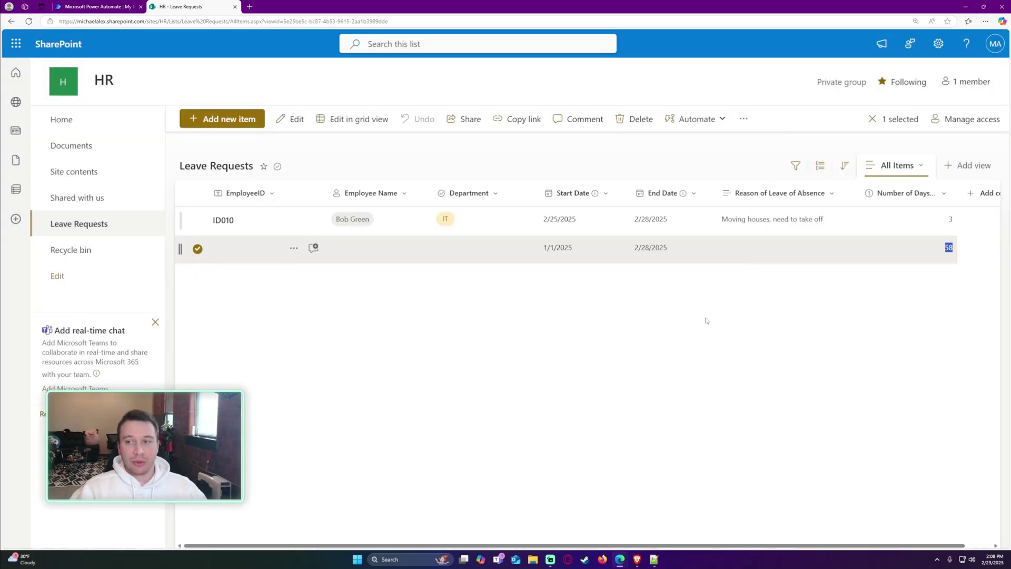